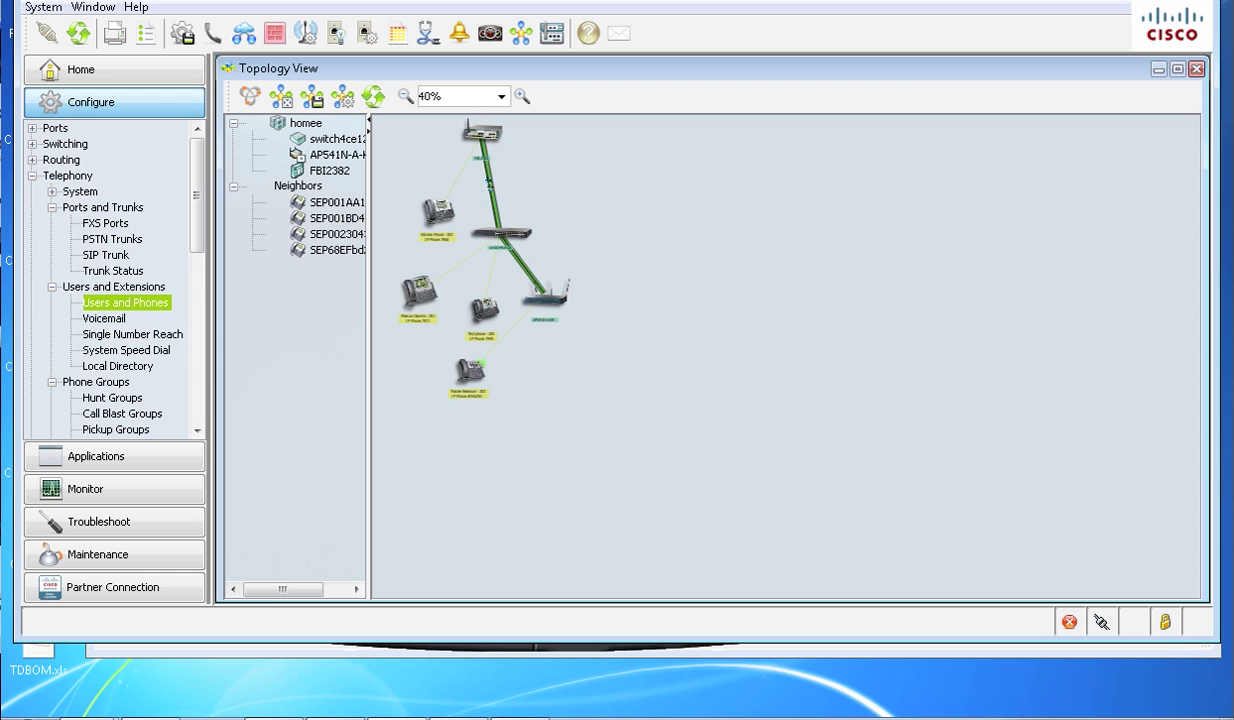
# Step: Open Users and Extensions to list the six user extensions with their phone types and numbers
pyautogui.doubleClick(149, 305)
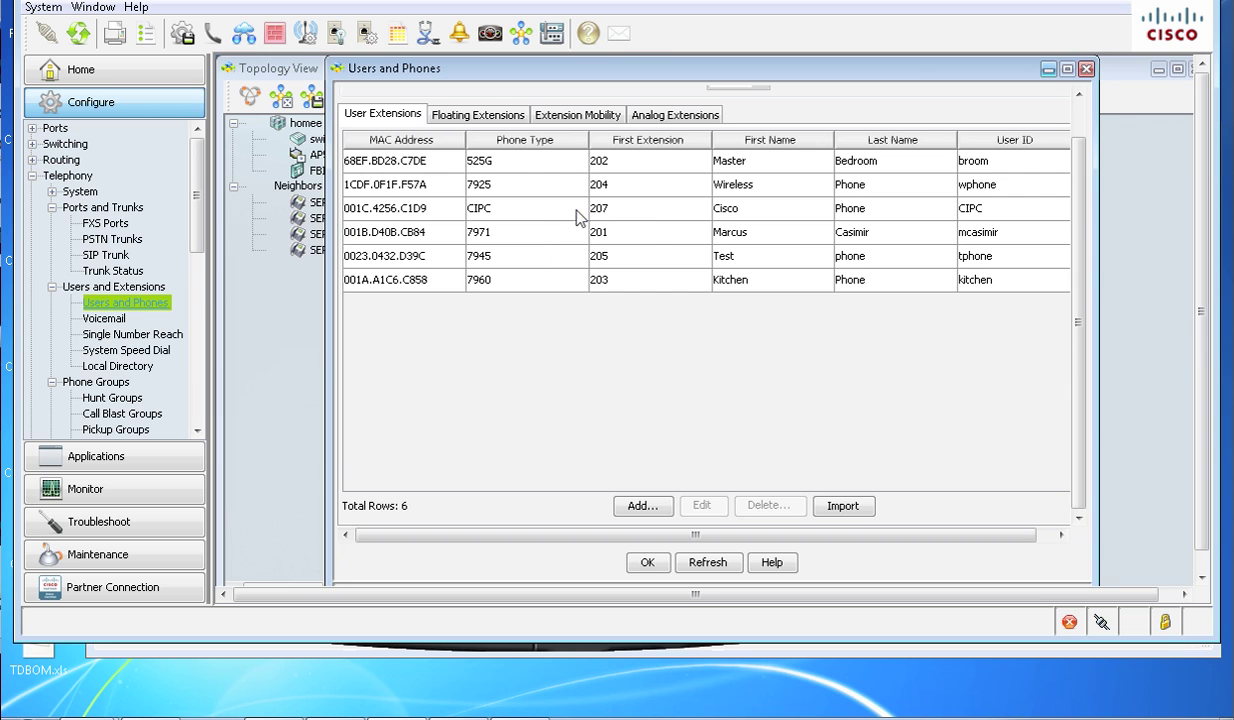
pyautogui.click(560, 209)
pyautogui.click(705, 506)
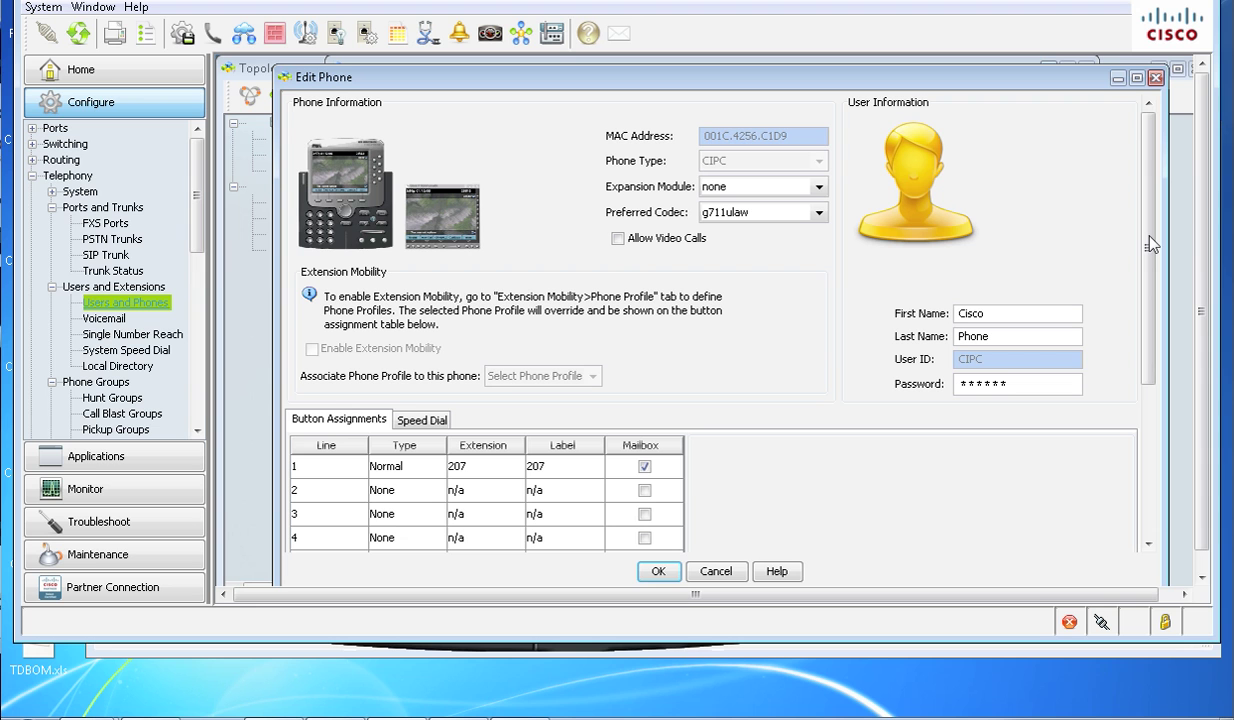
pyautogui.click(547, 470)
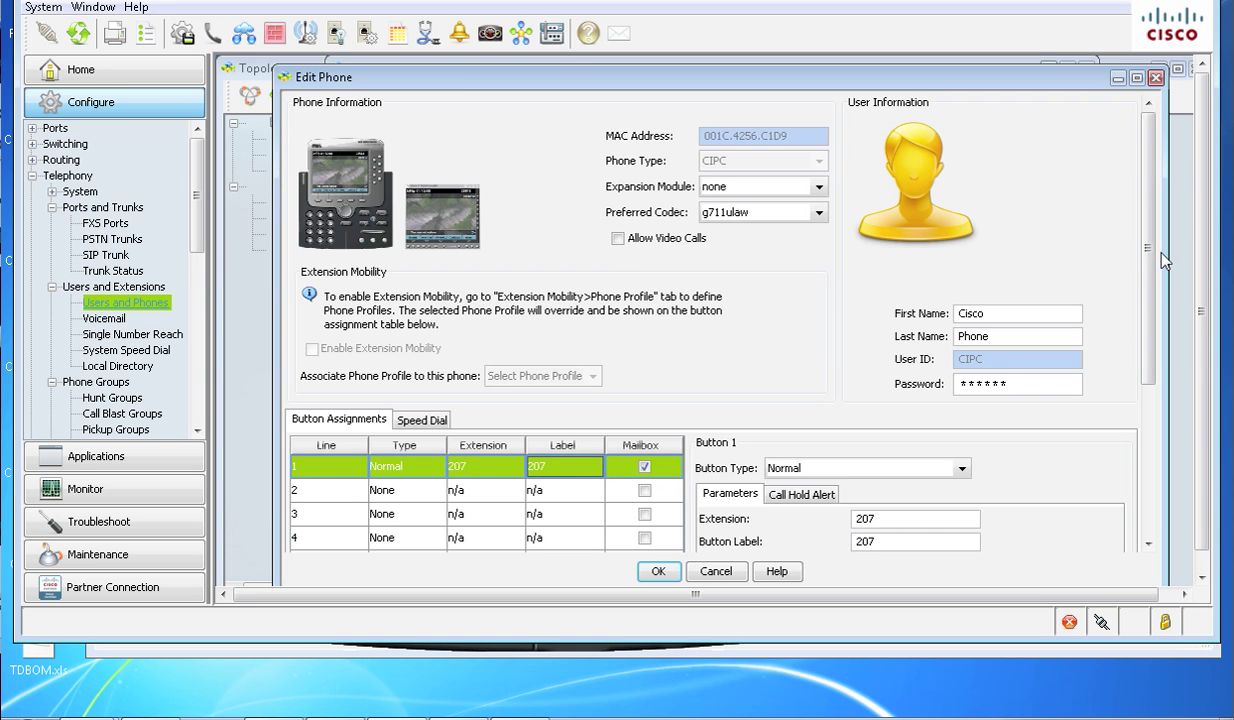
pyautogui.moveTo(1149, 262); pyautogui.dragTo(1147, 426)
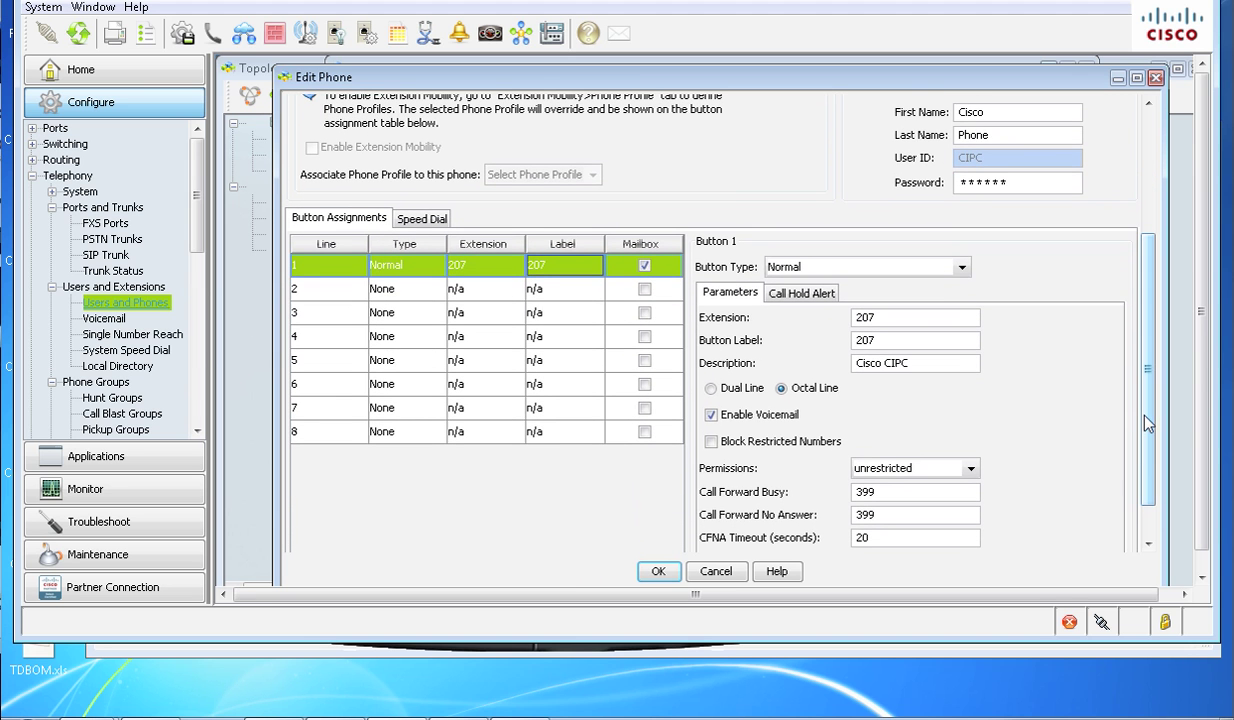
pyautogui.click(716, 572)
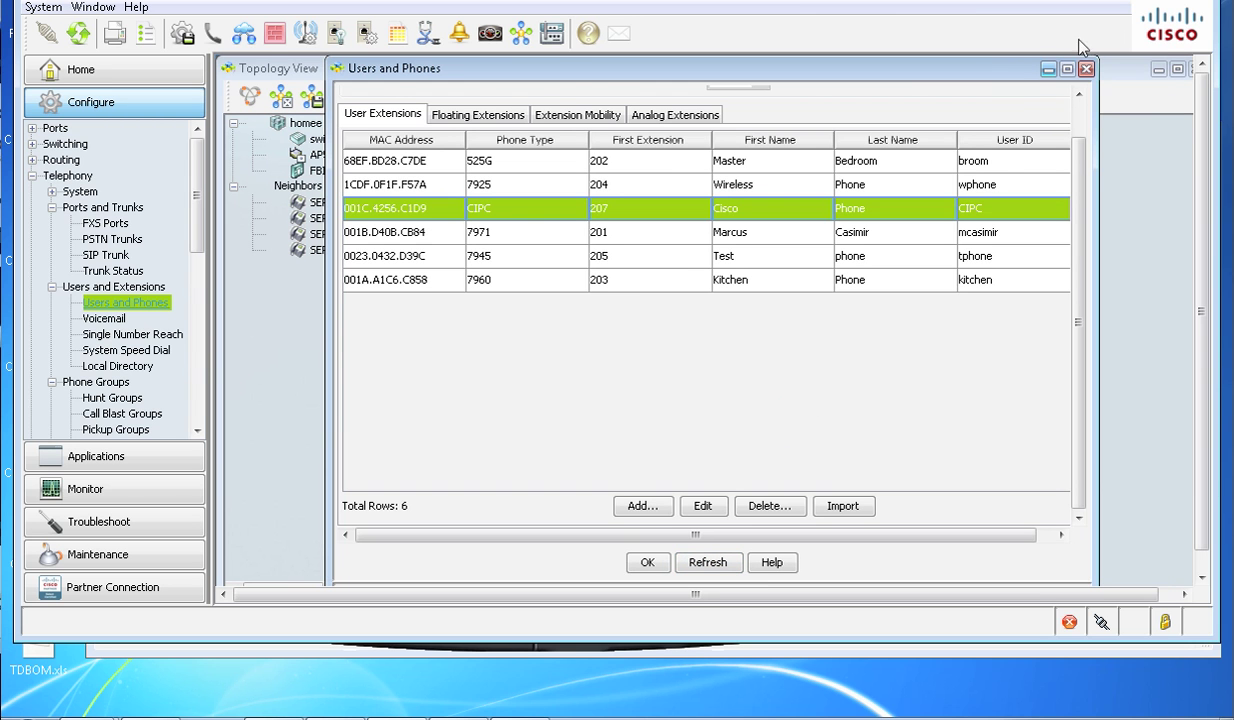
pyautogui.click(1086, 68)
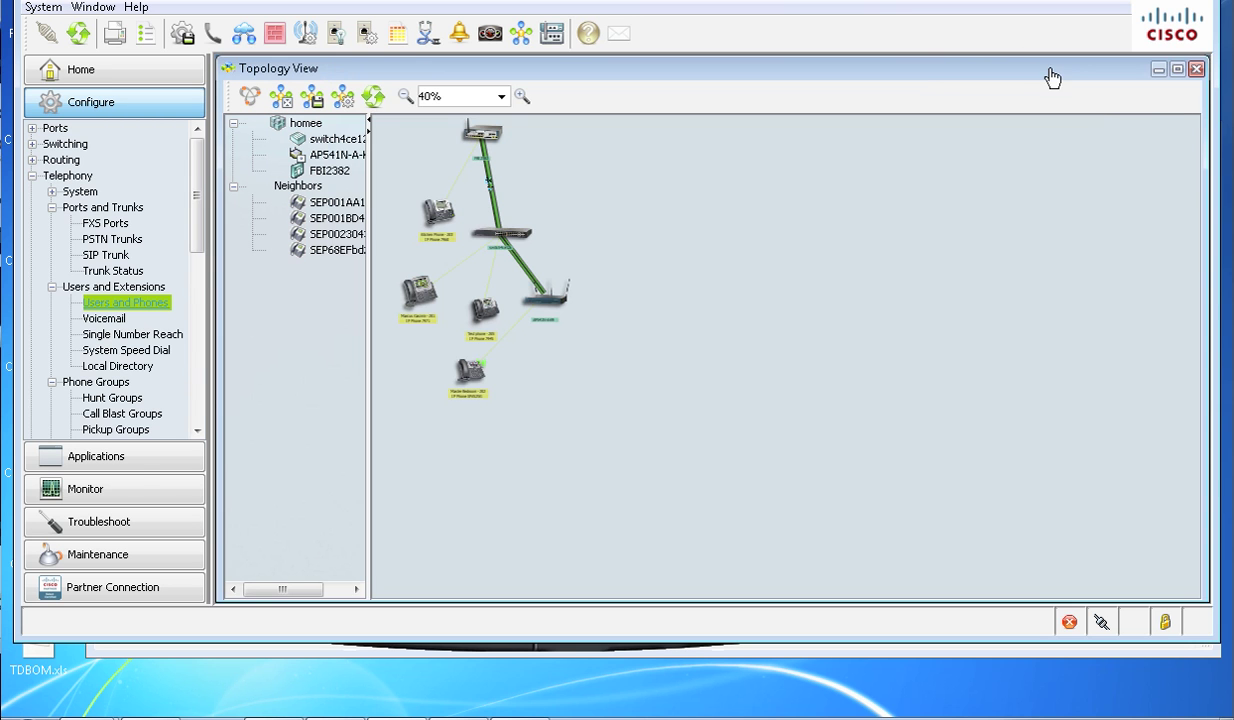
# Step: Open extension 207's Single Number Reach entry and inspect its user name and remote destination number
pyautogui.click(117, 340)
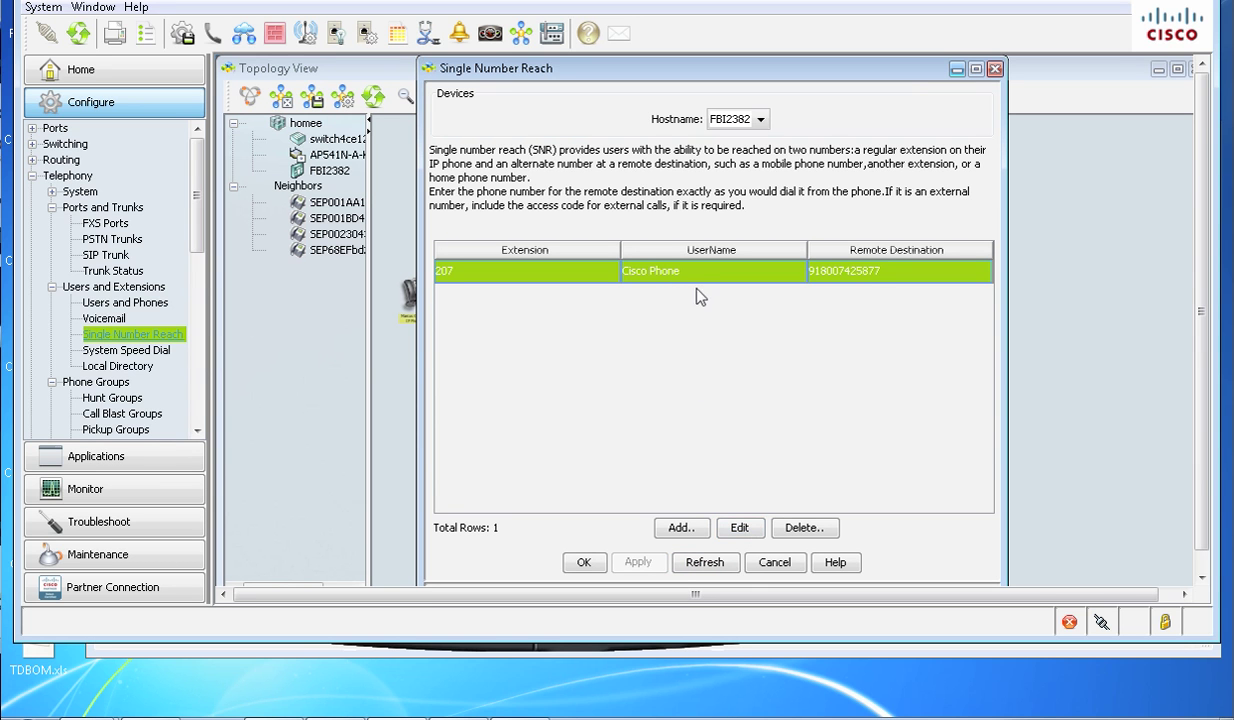
pyautogui.click(730, 528)
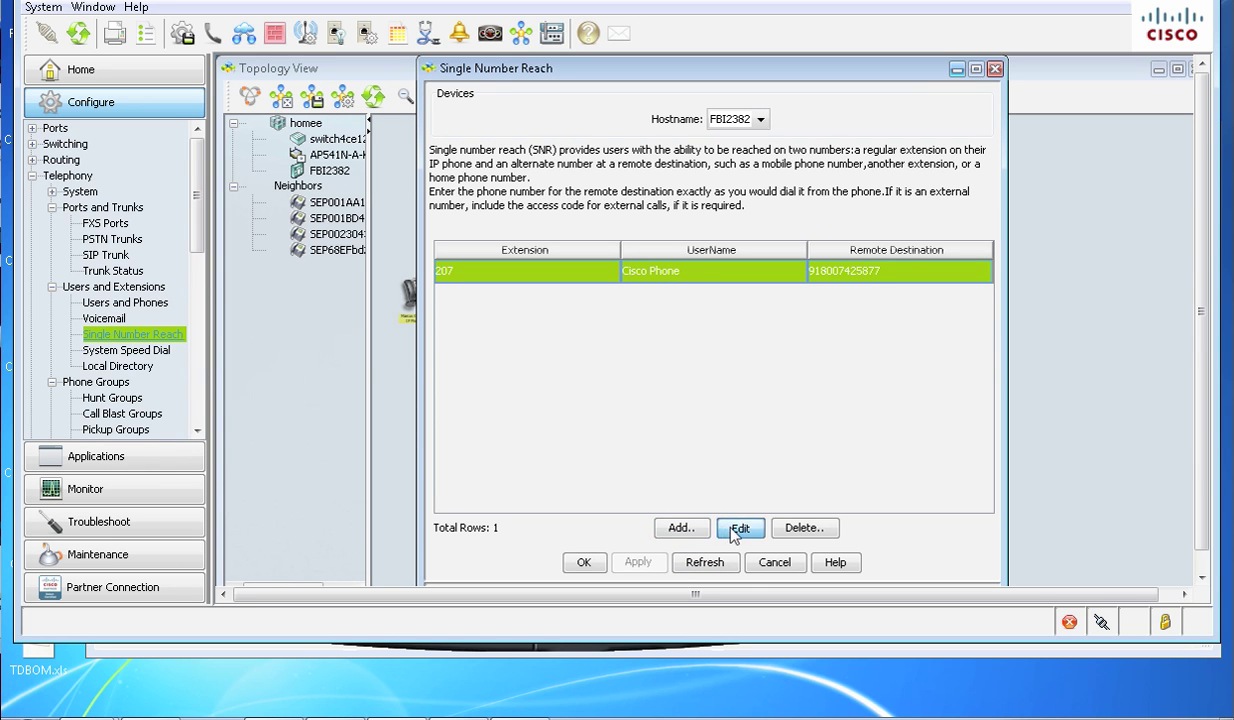
pyautogui.tripleClick(789, 242)
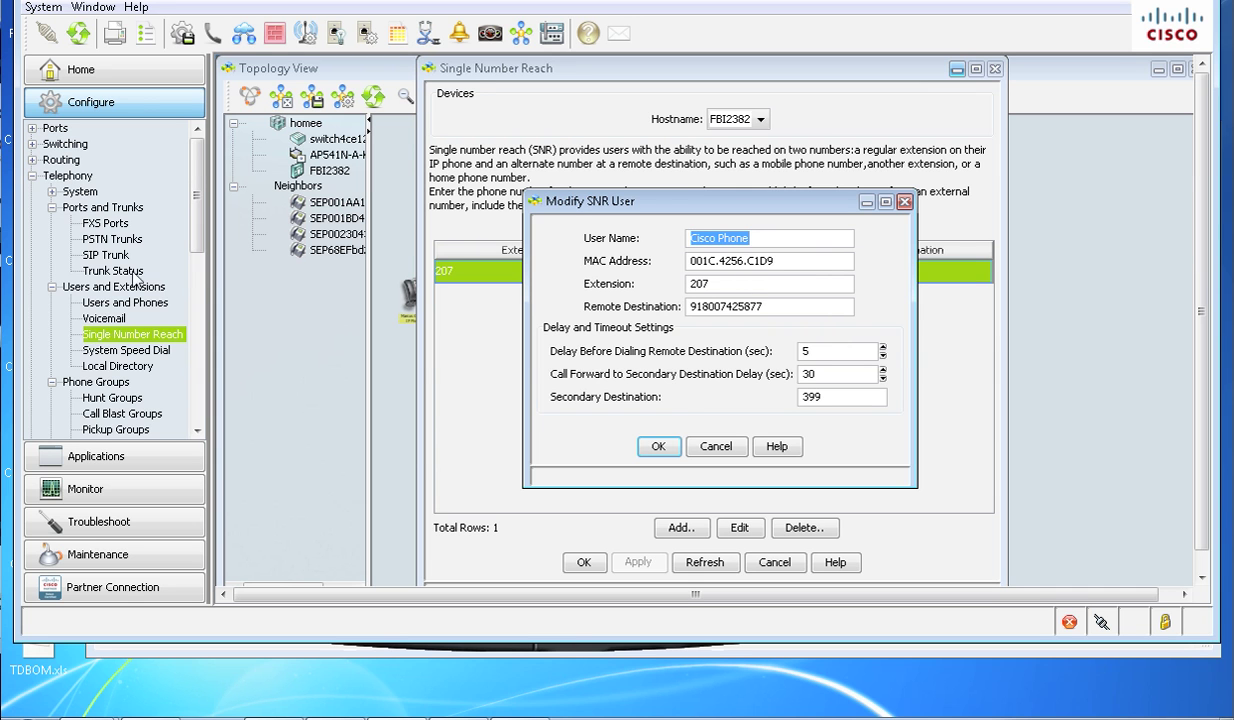
pyautogui.doubleClick(777, 307)
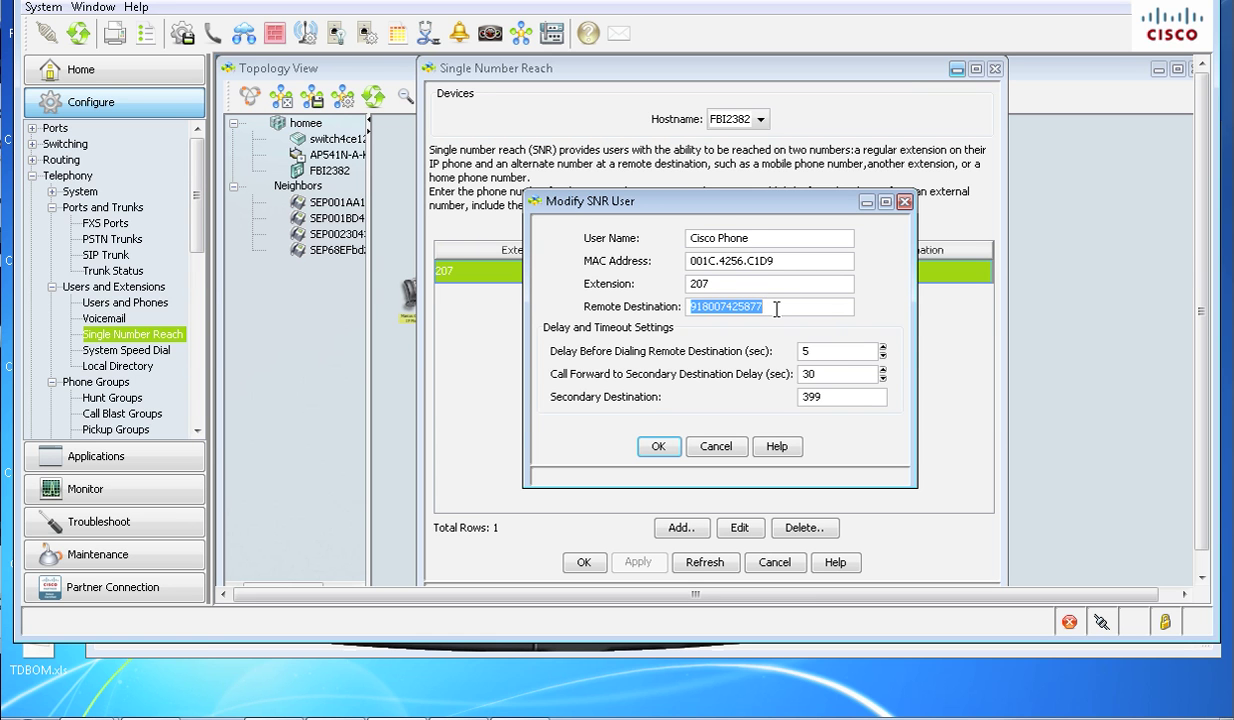
pyautogui.click(777, 309)
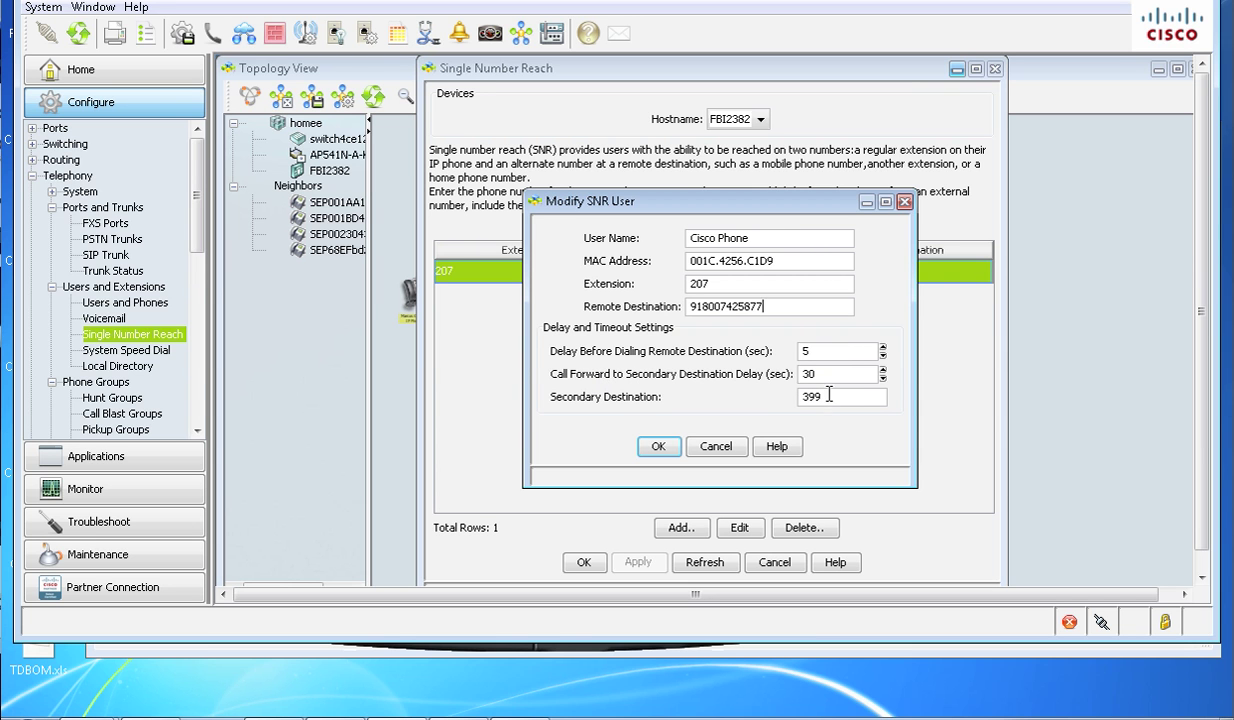
pyautogui.click(818, 353)
pyautogui.doubleClick(822, 398)
pyautogui.click(824, 374)
pyautogui.doubleClick(827, 399)
# Step: Save the SNR settings, bring IP Communicator forward, and show its MobileConnect On menu
pyautogui.click(660, 446)
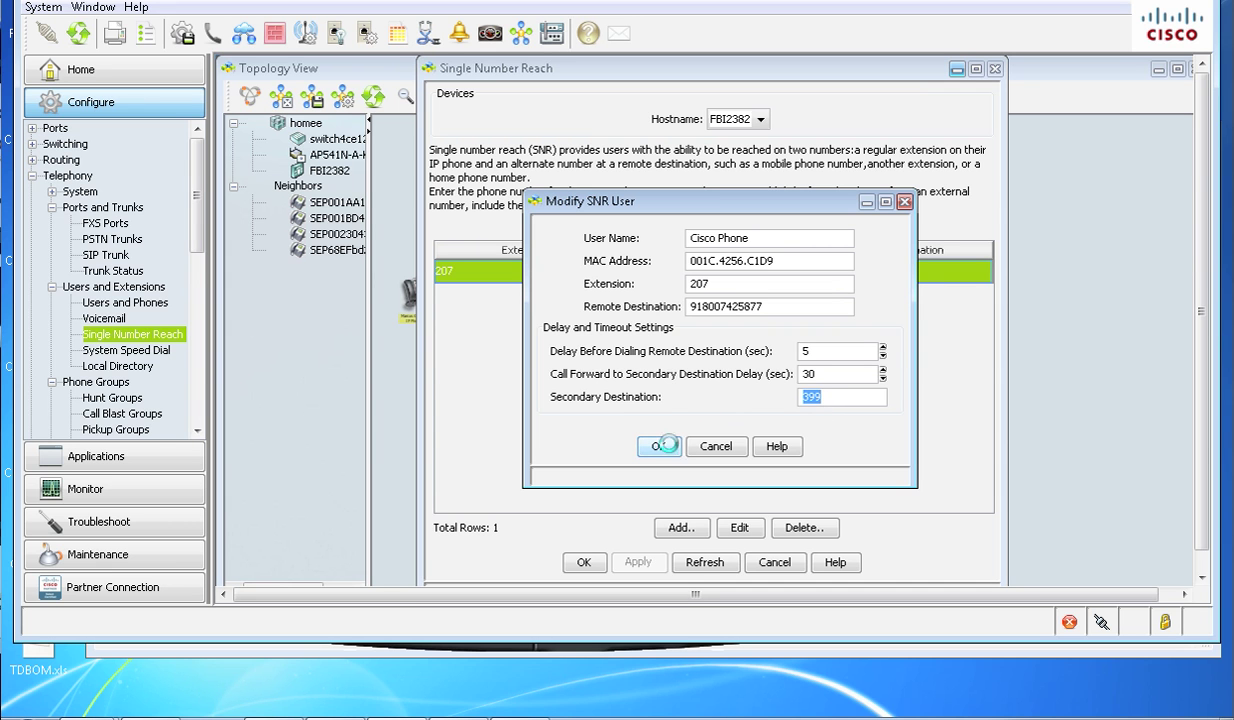
pyautogui.click(584, 562)
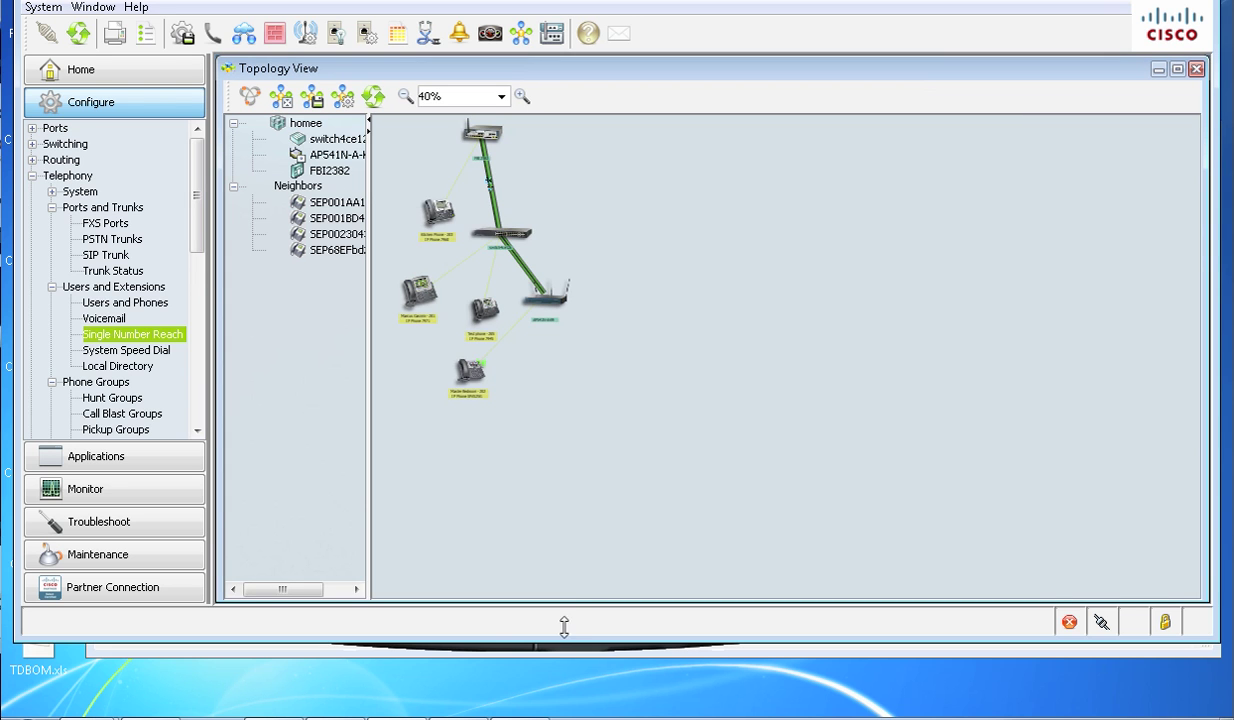
pyautogui.click(667, 648)
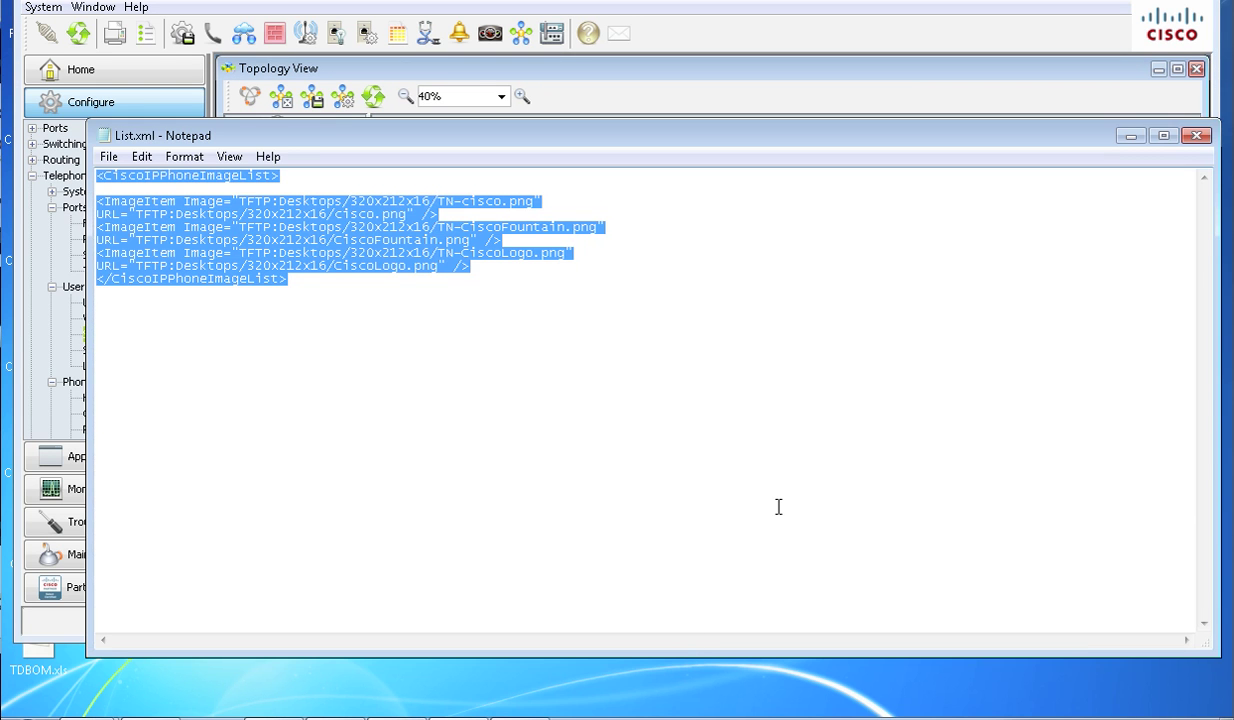
pyautogui.click(515, 712)
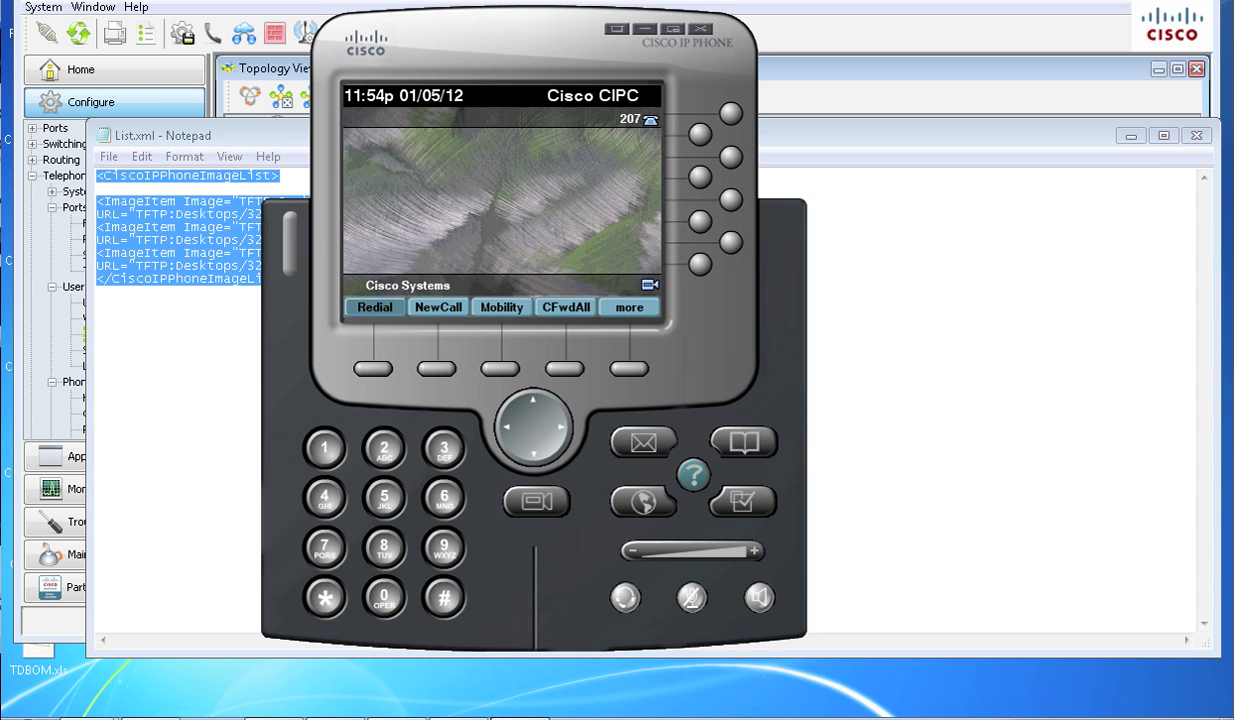
pyautogui.click(1136, 136)
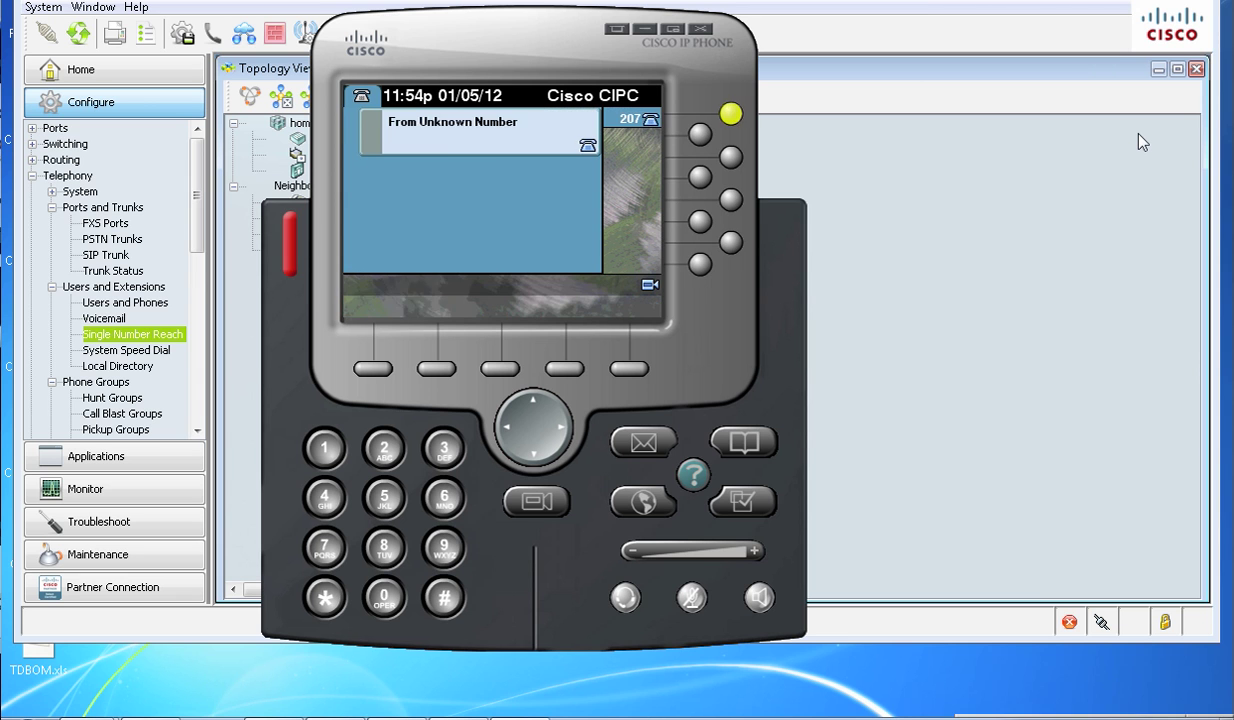
pyautogui.click(500, 369)
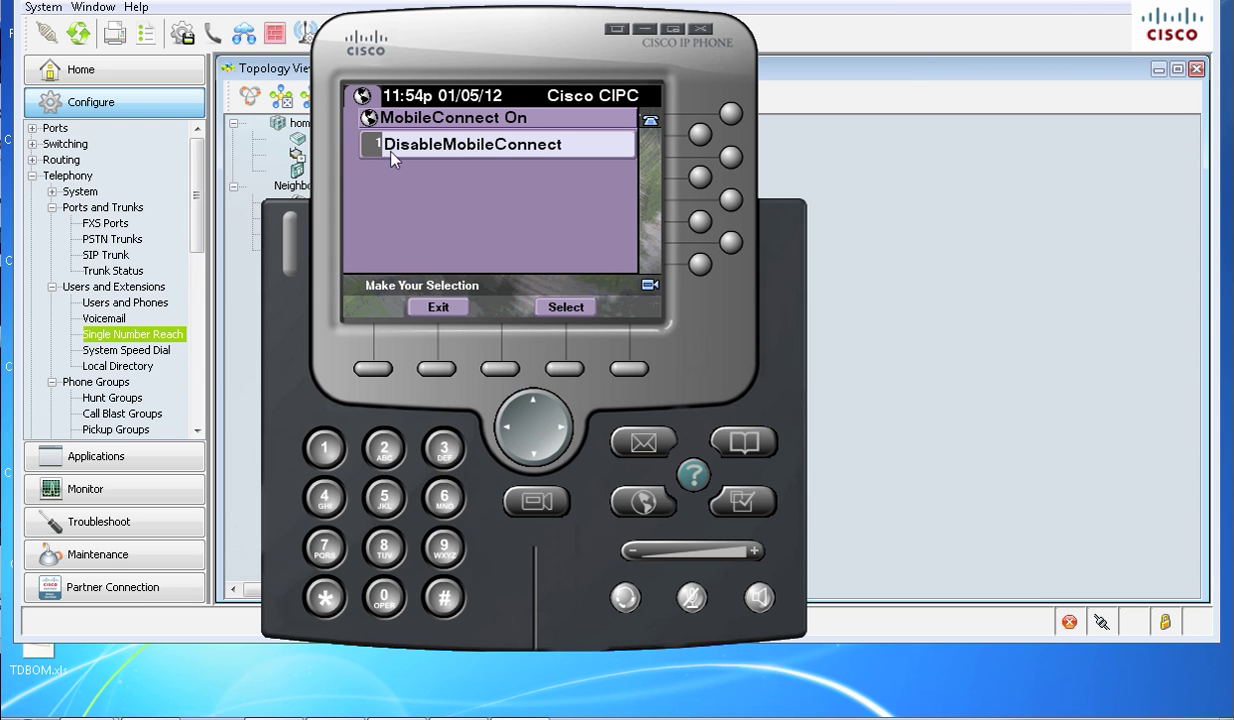
# Step: Leave MobileConnect and check Extension Mobility in Services, which reports it is not enabled
pyautogui.click(436, 368)
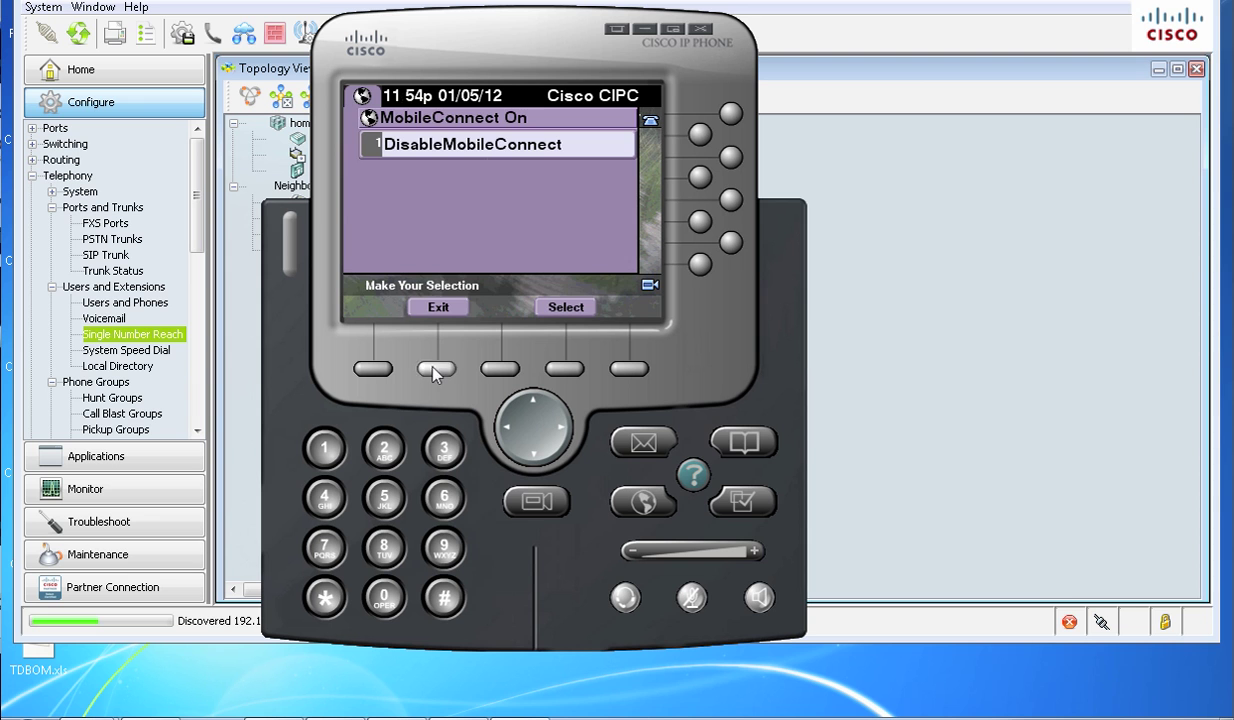
pyautogui.click(643, 500)
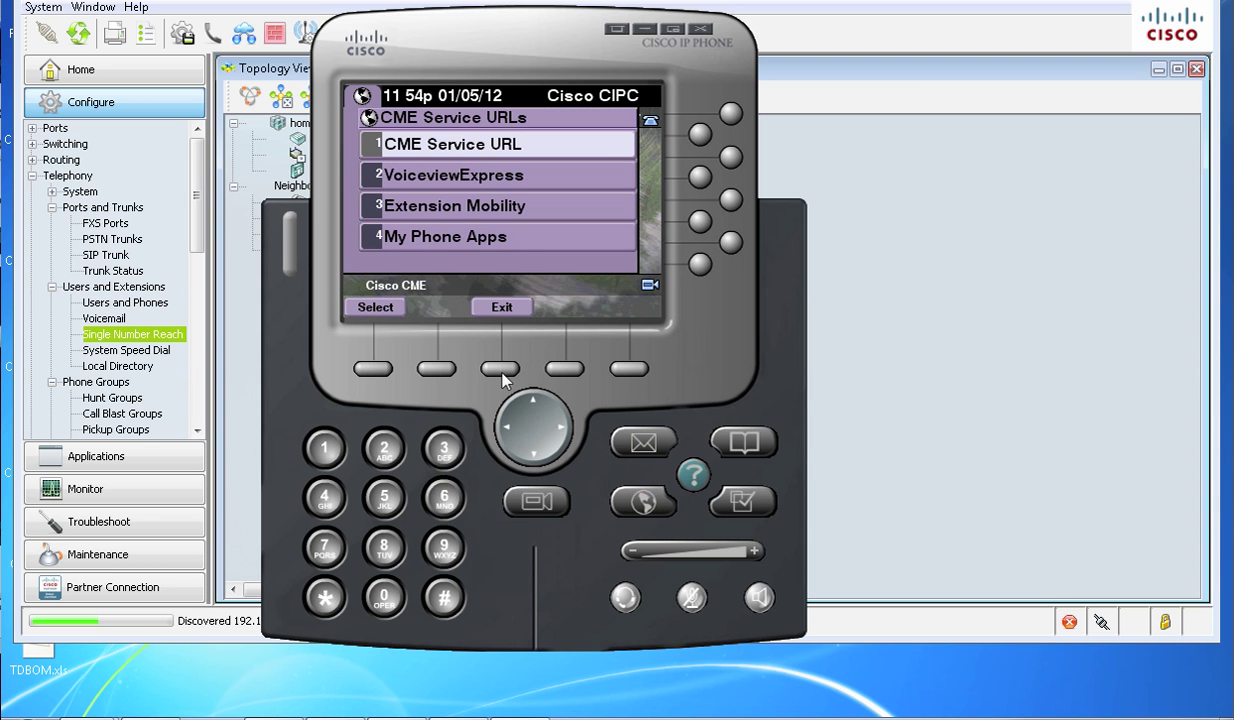
pyautogui.click(536, 456)
pyautogui.click(536, 456)
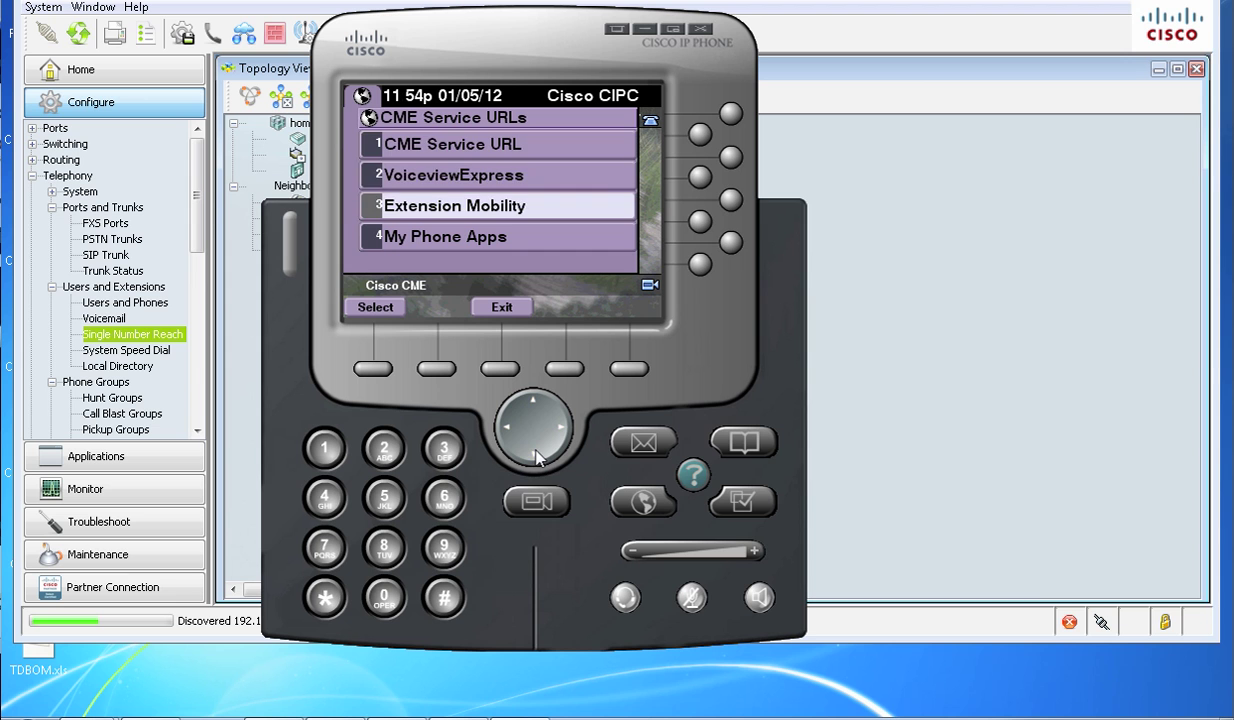
pyautogui.click(370, 368)
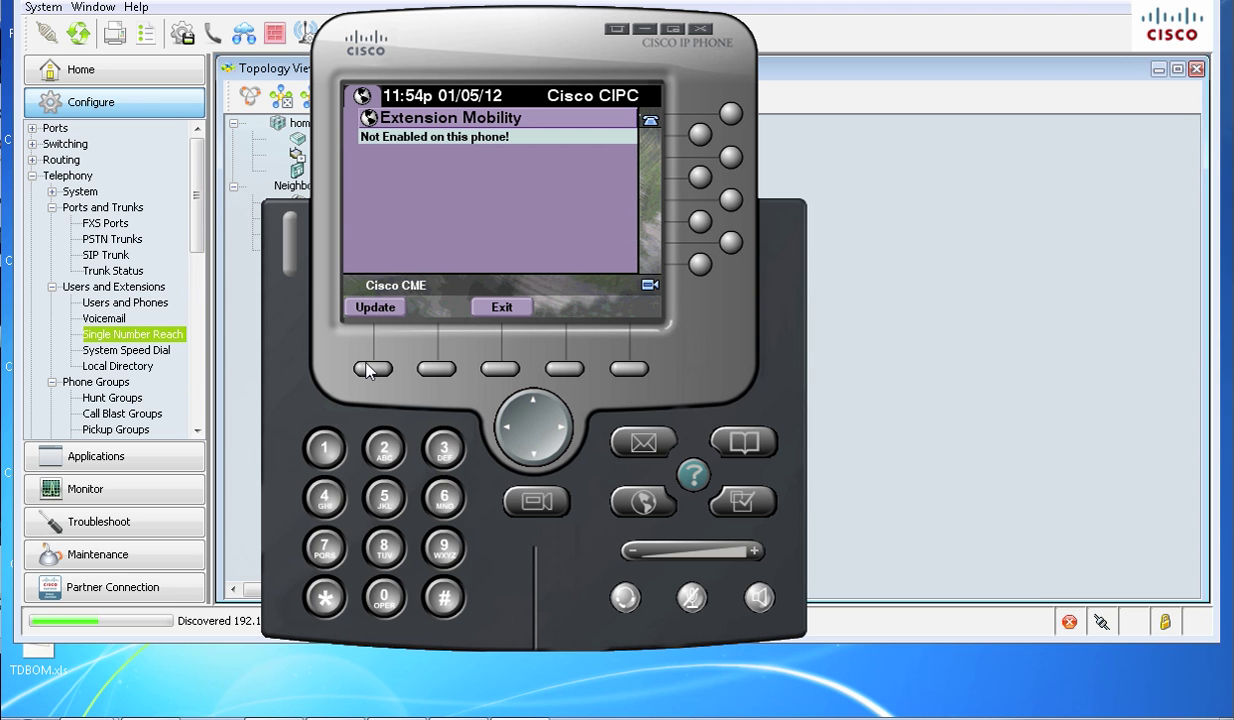
pyautogui.click(485, 362)
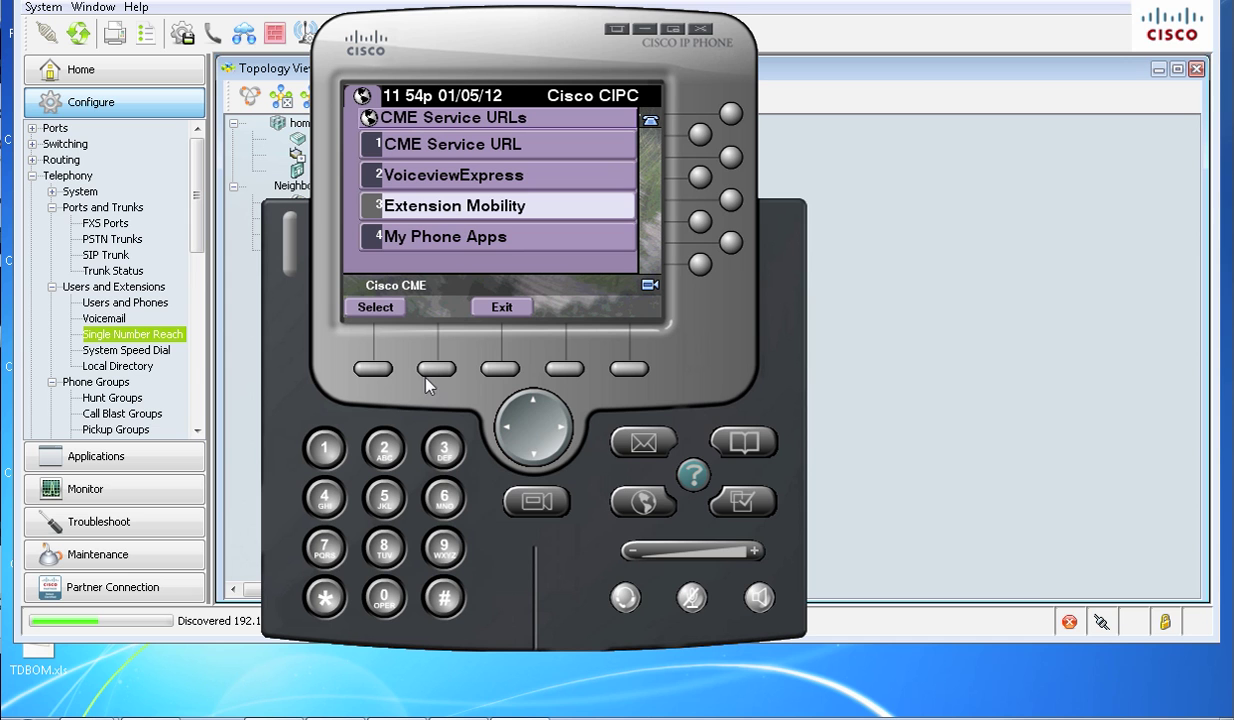
# Step: View the Single Number Reach number under My Phone Apps, then exit back to idle
pyautogui.click(533, 456)
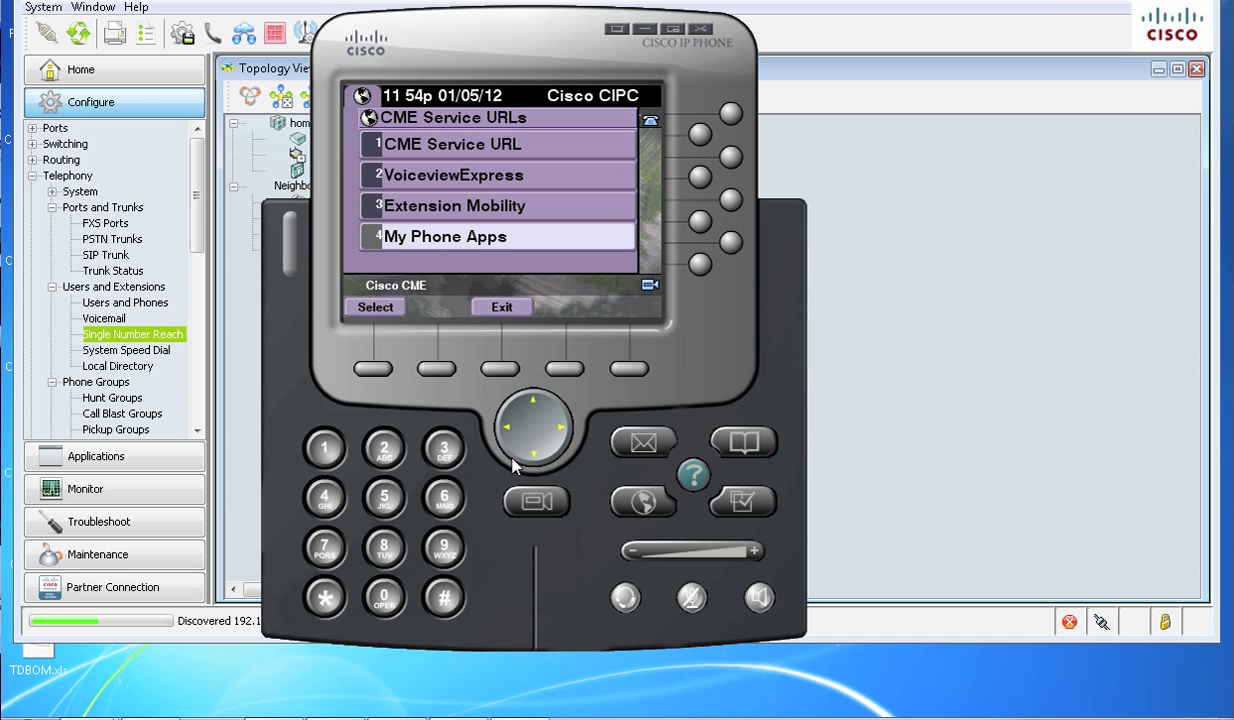
pyautogui.click(372, 368)
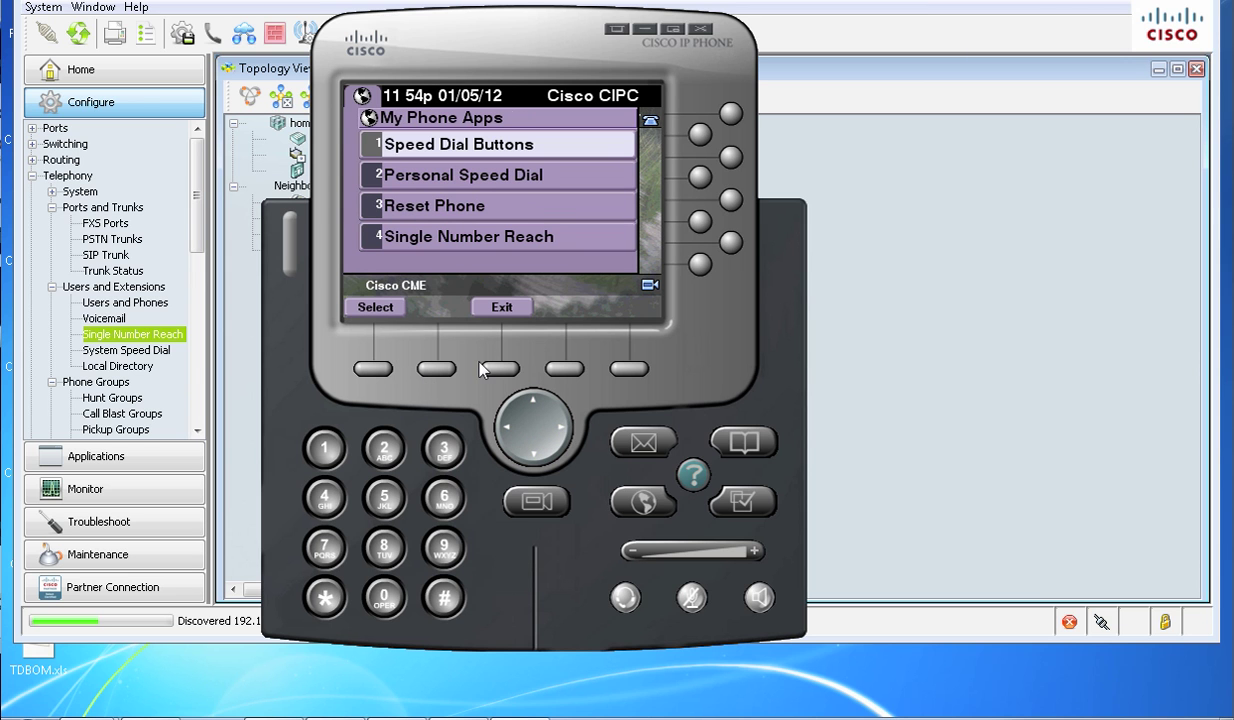
pyautogui.click(535, 452)
pyautogui.click(535, 452)
pyautogui.click(535, 452)
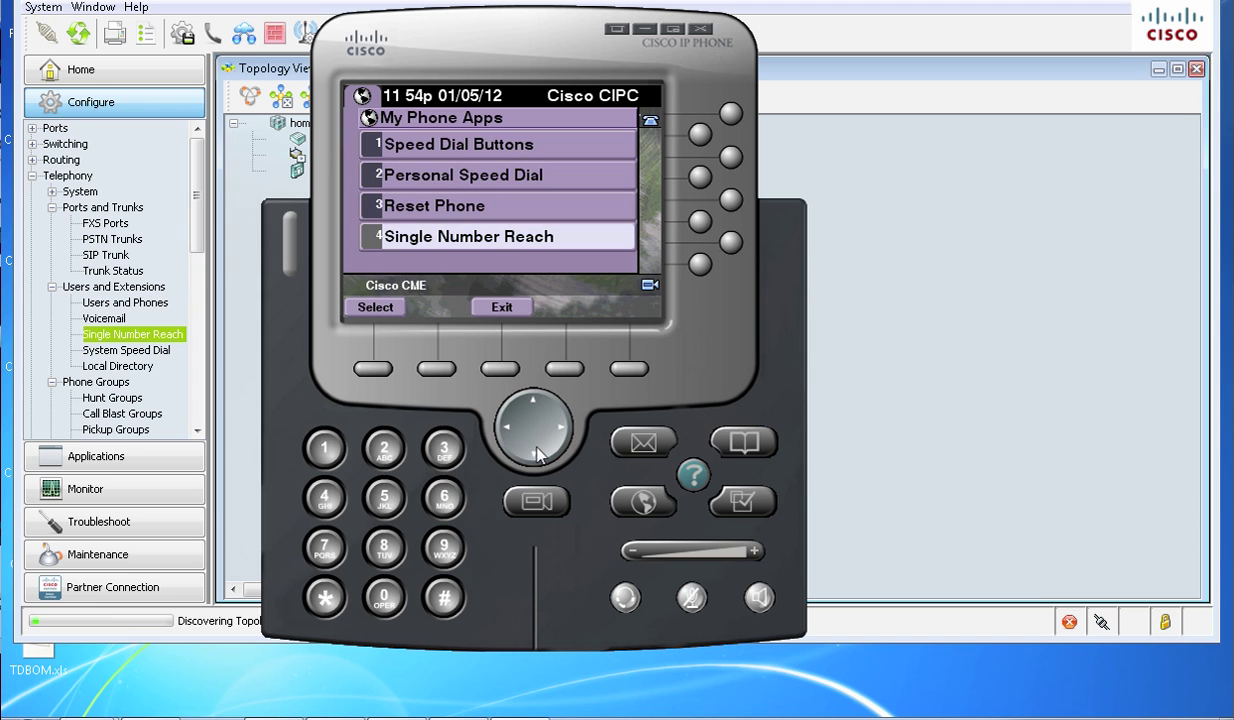
pyautogui.click(373, 368)
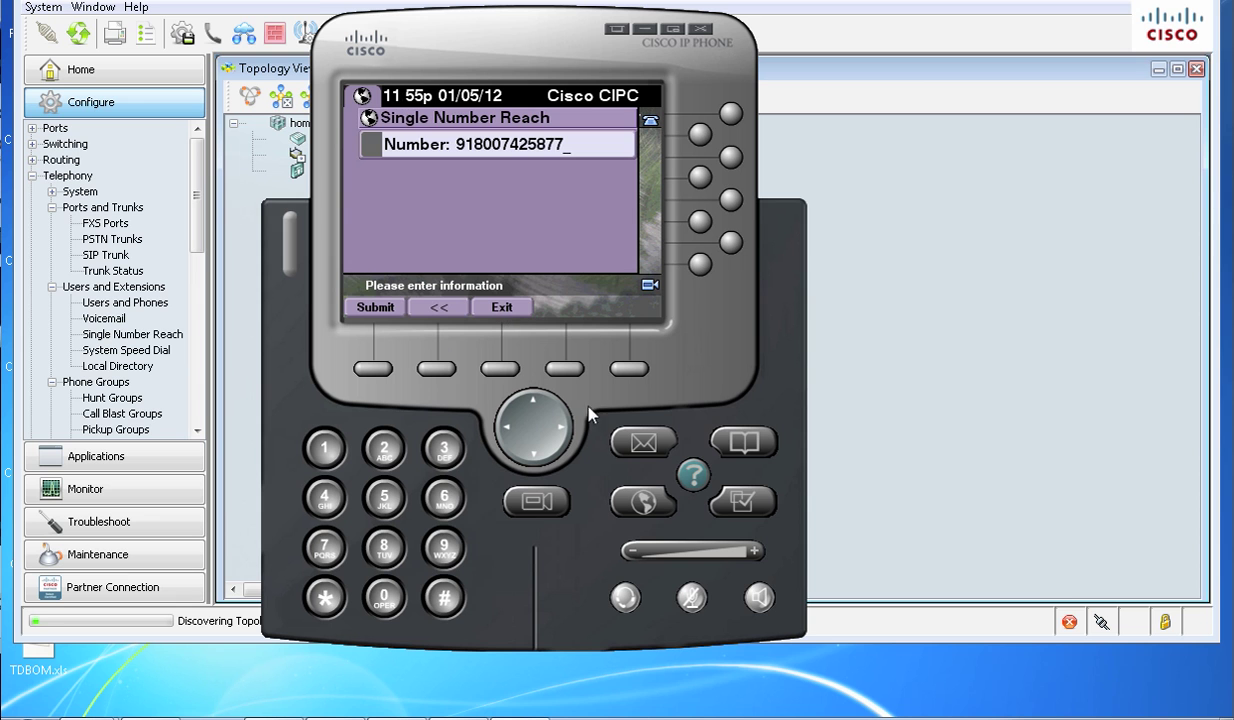
pyautogui.click(505, 370)
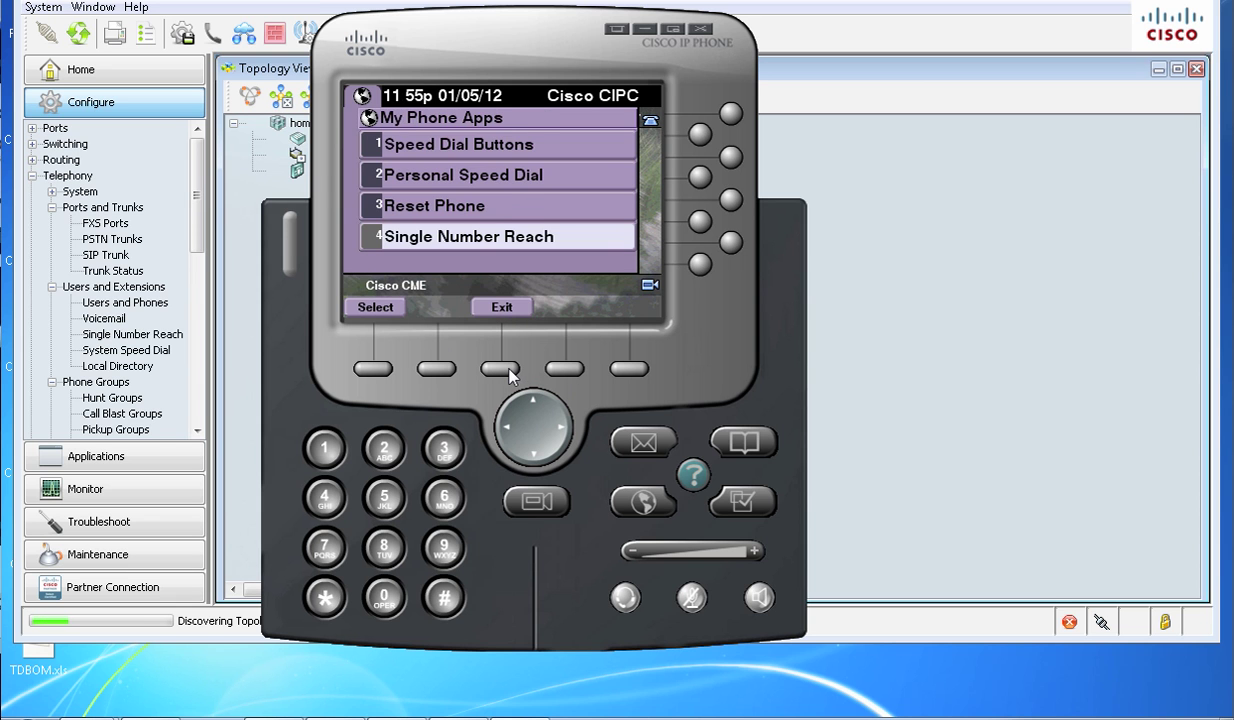
pyautogui.click(505, 370)
pyautogui.click(509, 372)
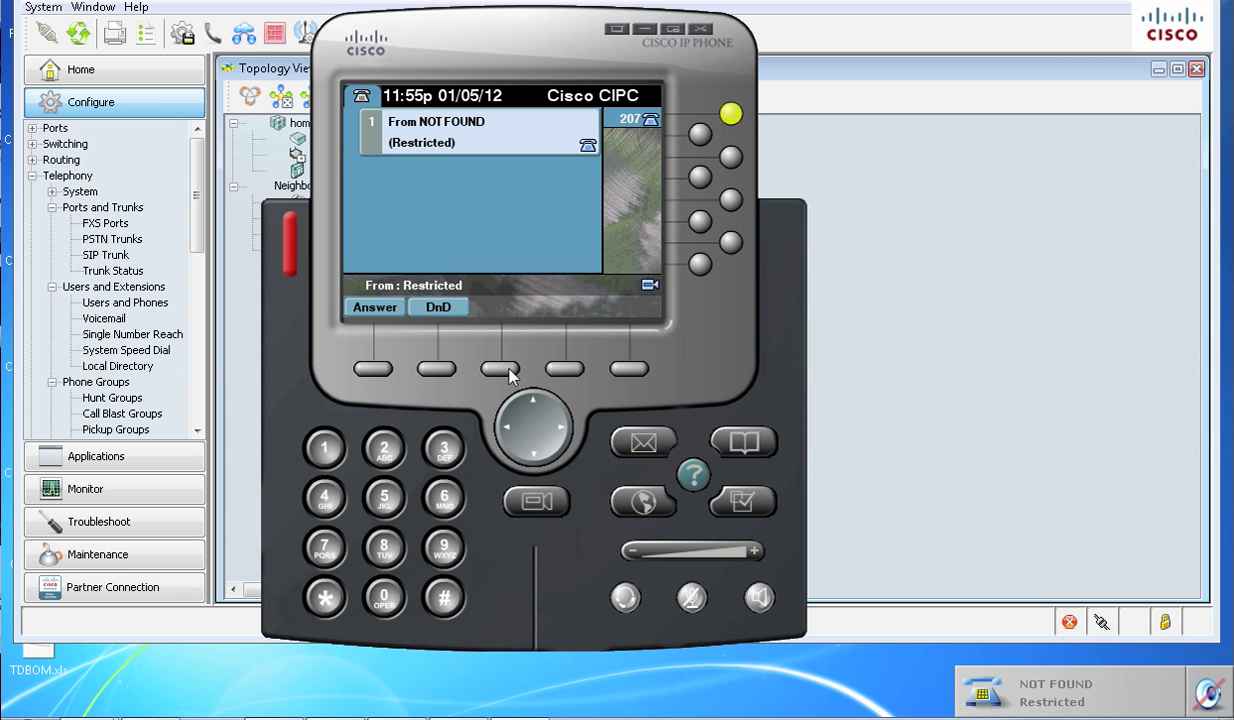
# Step: Answer the restricted incoming call on extension 207, resume it from hold, and mute
pyautogui.click(500, 369)
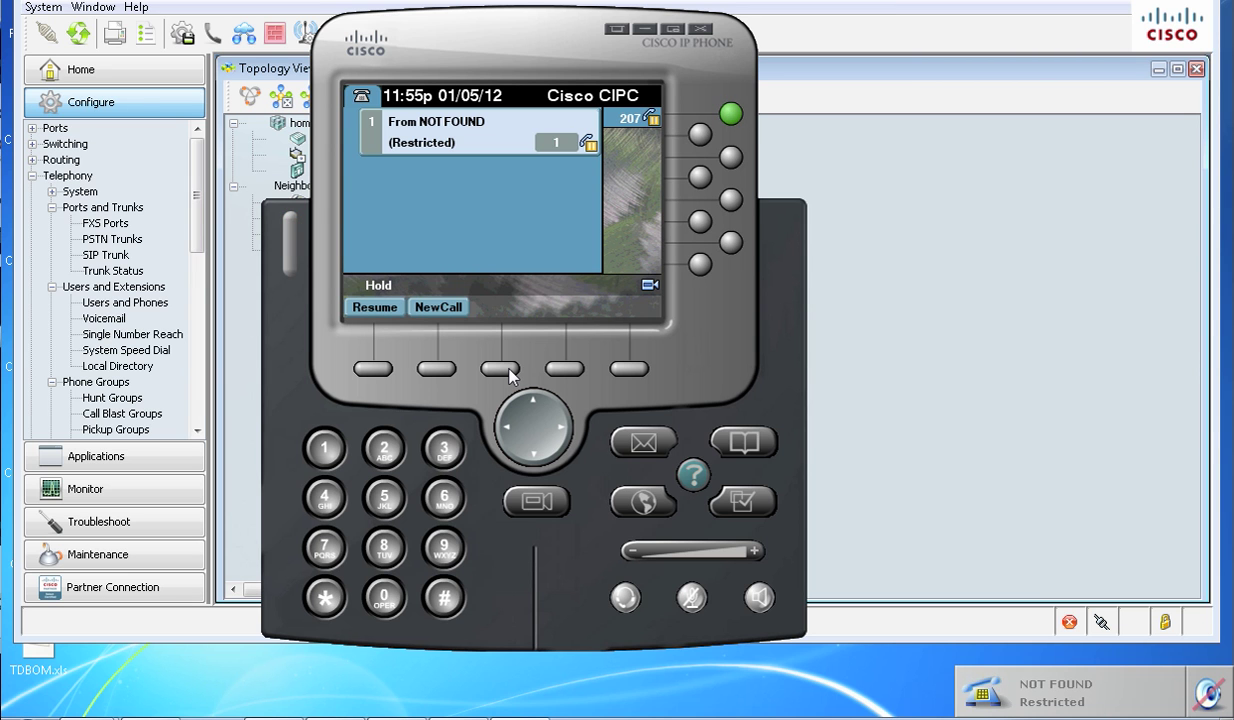
pyautogui.click(378, 370)
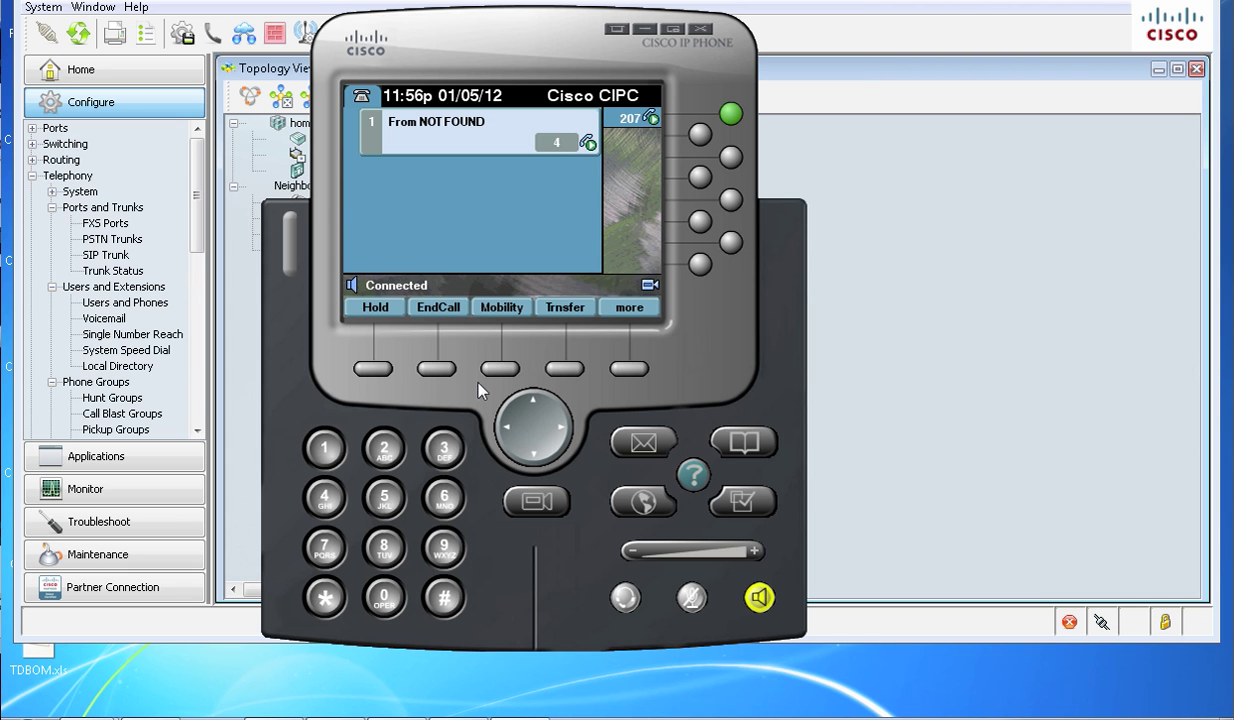
pyautogui.click(692, 600)
# Step: Use the Mobility softkey to send the connected call to the mobile phone
pyautogui.click(500, 370)
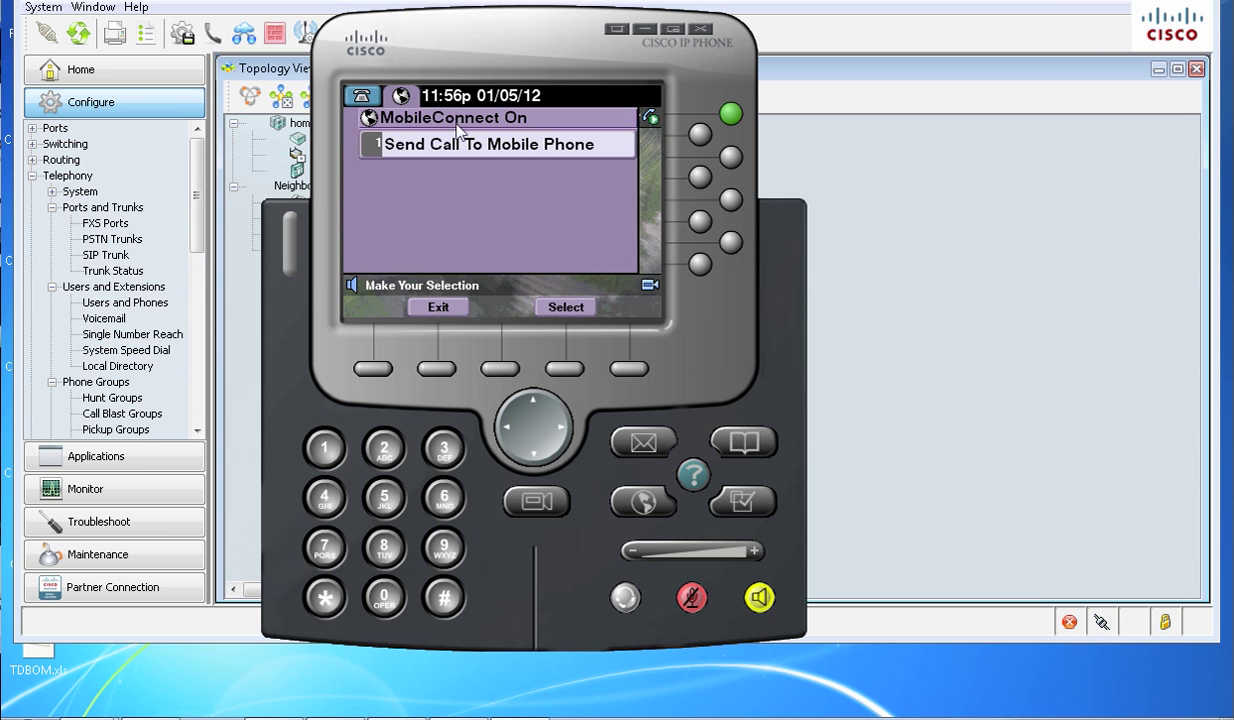
pyautogui.click(564, 370)
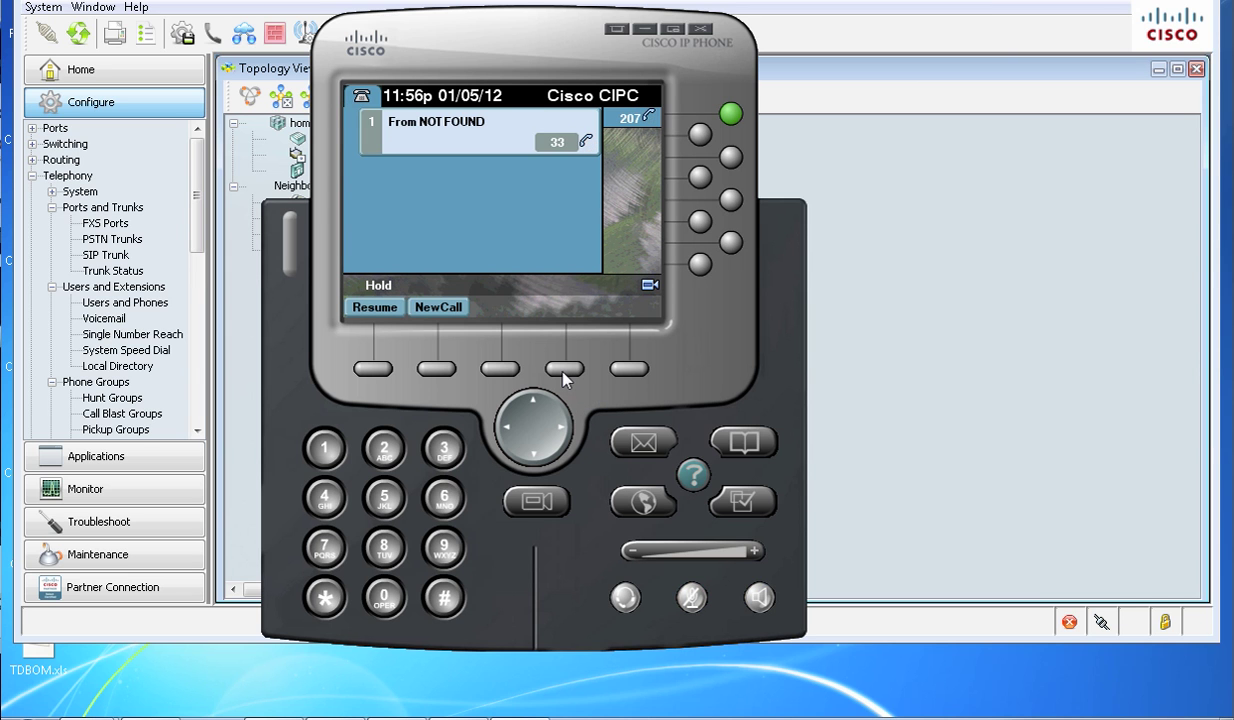